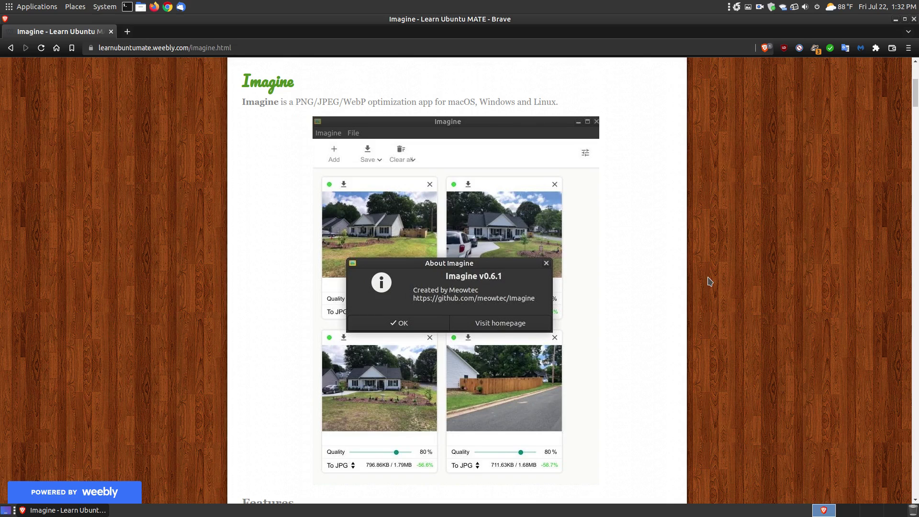
Read the Imagine overview, its feature list and the download instructions on the web page
scroll(710, 282, "down", 1)
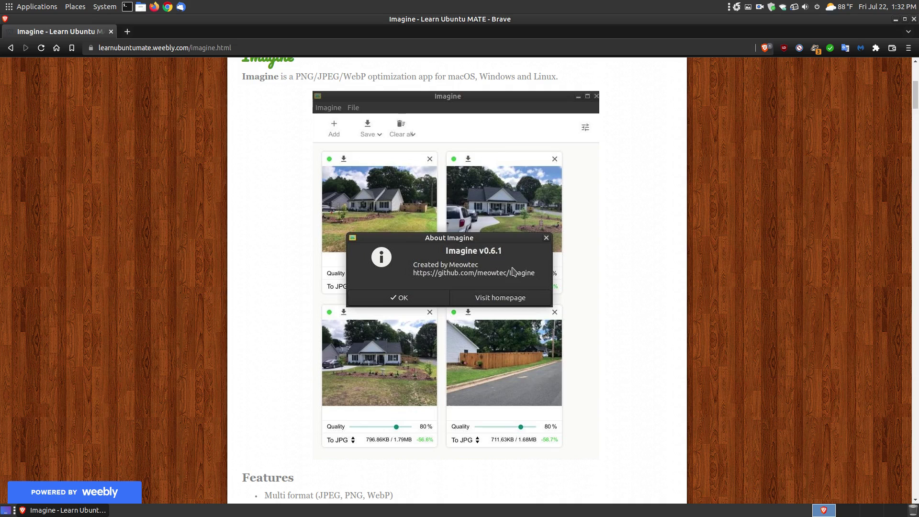
scroll(798, 332, "down", 5)
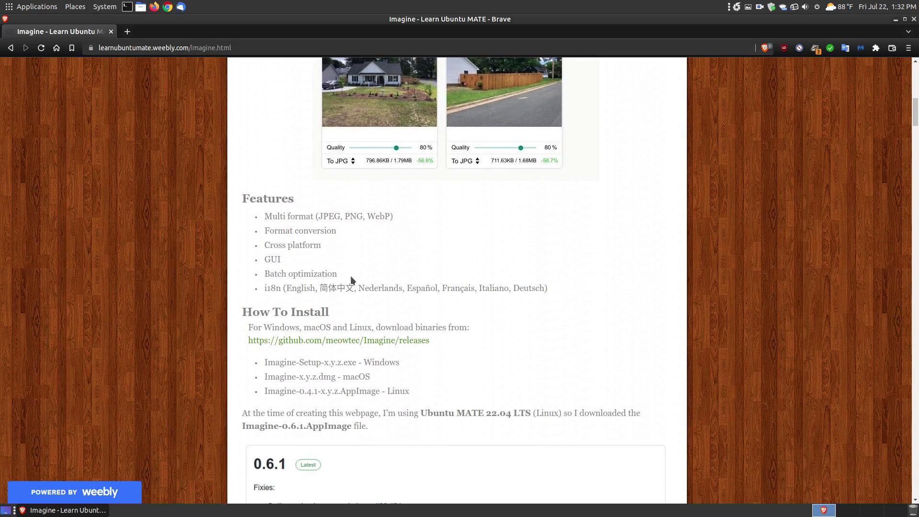
scroll(352, 278, "up", 1)
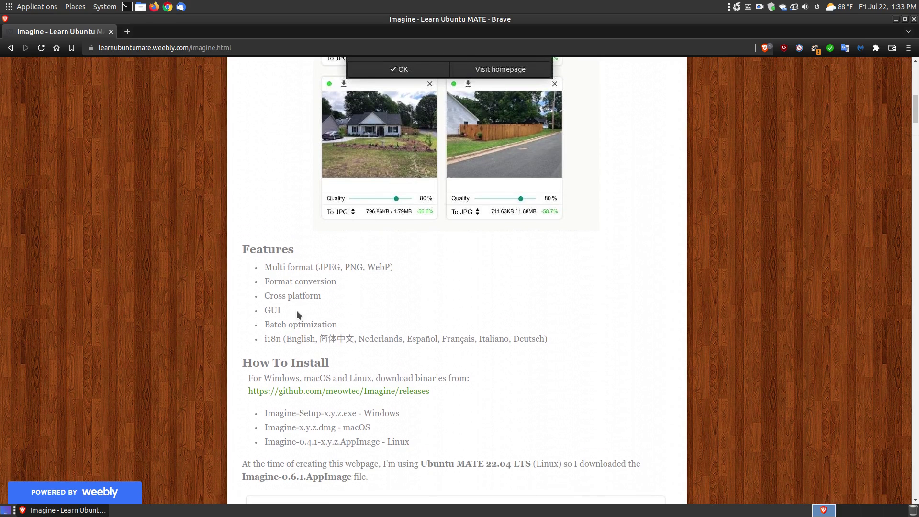
scroll(413, 317, "down", 1)
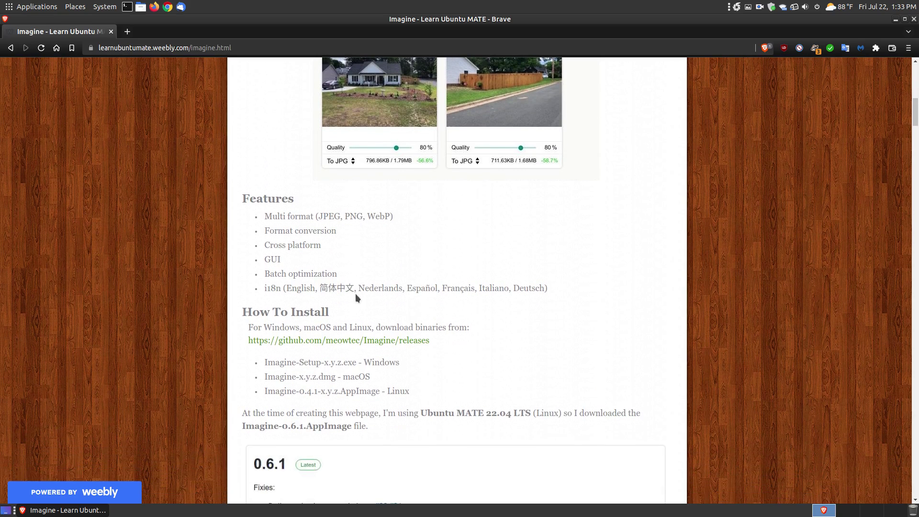
scroll(520, 219, "up", 3)
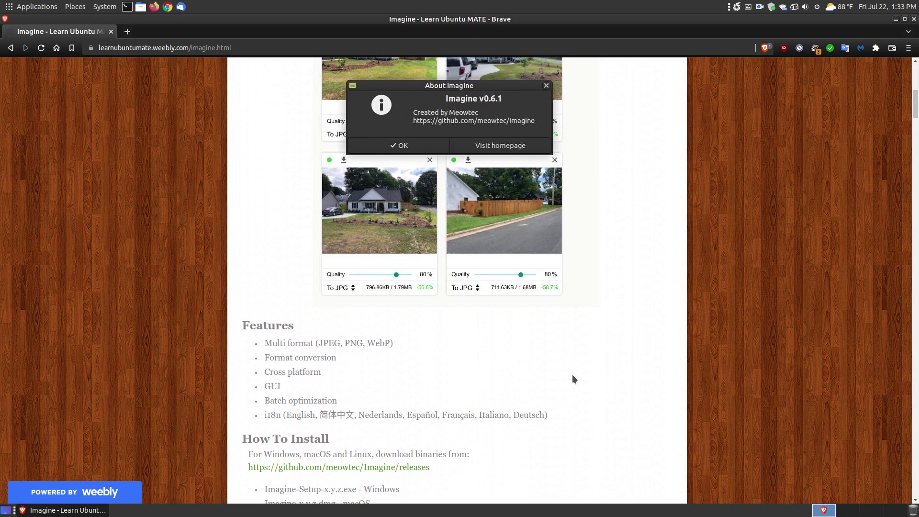
scroll(669, 399, "down", 2)
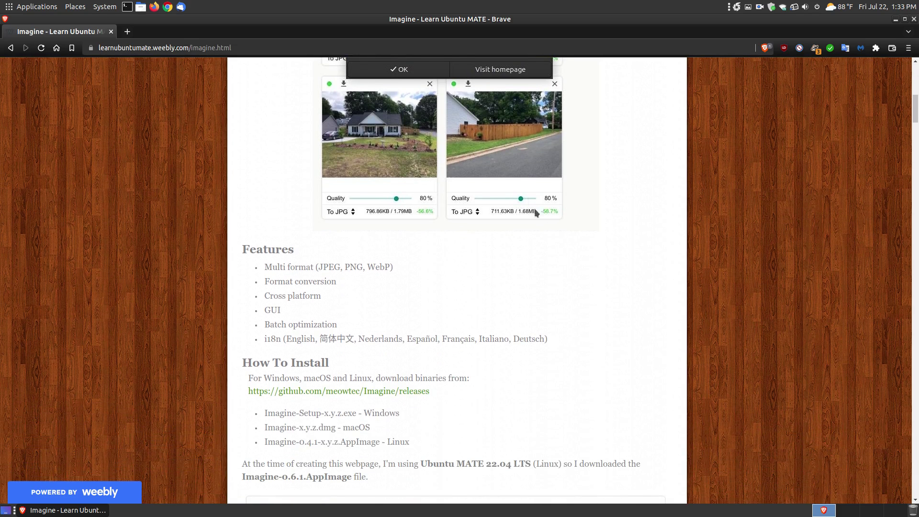
scroll(733, 377, "down", 1)
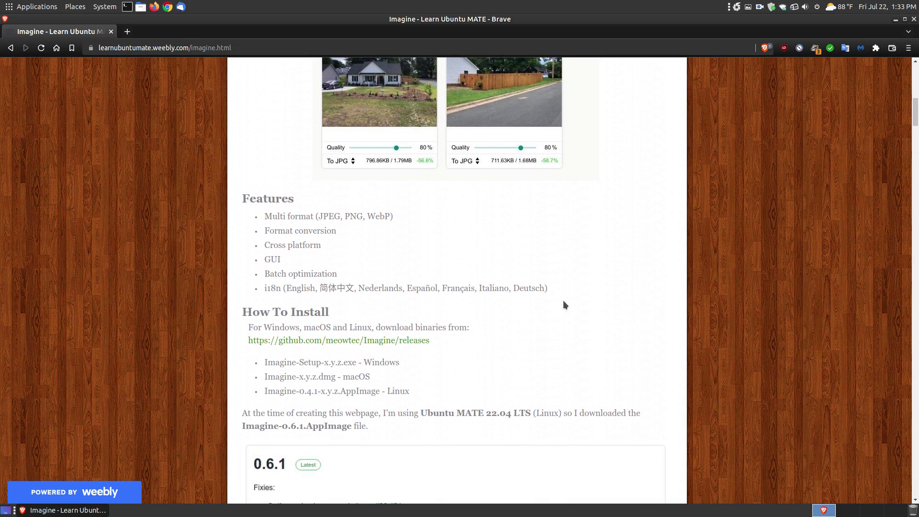
scroll(735, 357, "down", 3)
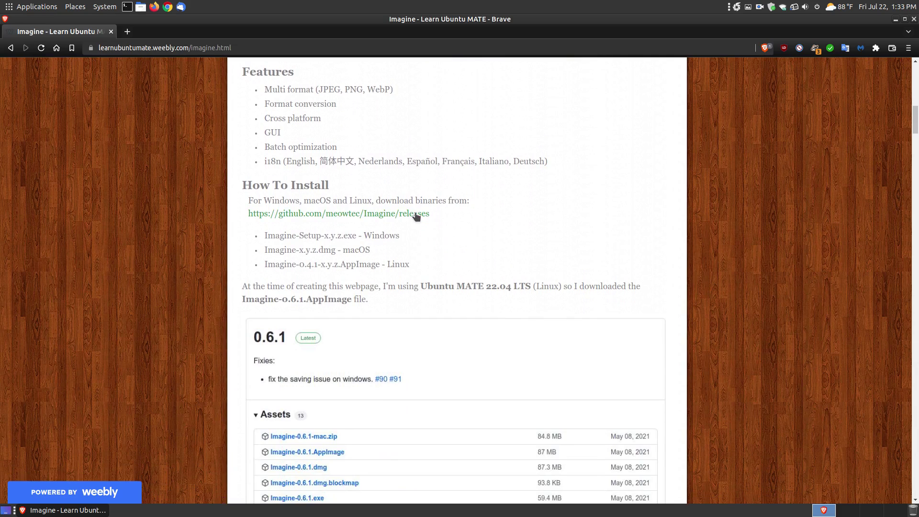
Examine the 0.6.1 download assets on Imagine's GitHub releases page and close that page
left_click(415, 215)
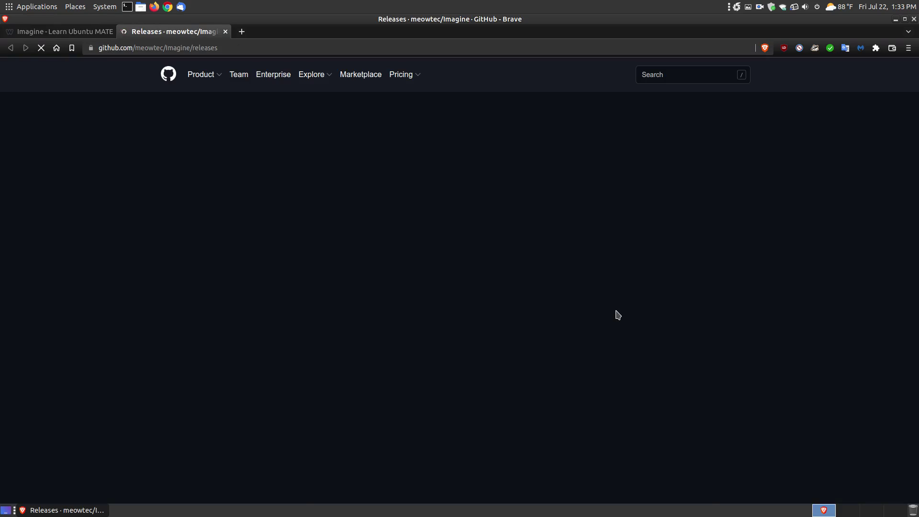
scroll(517, 313, "down", 4)
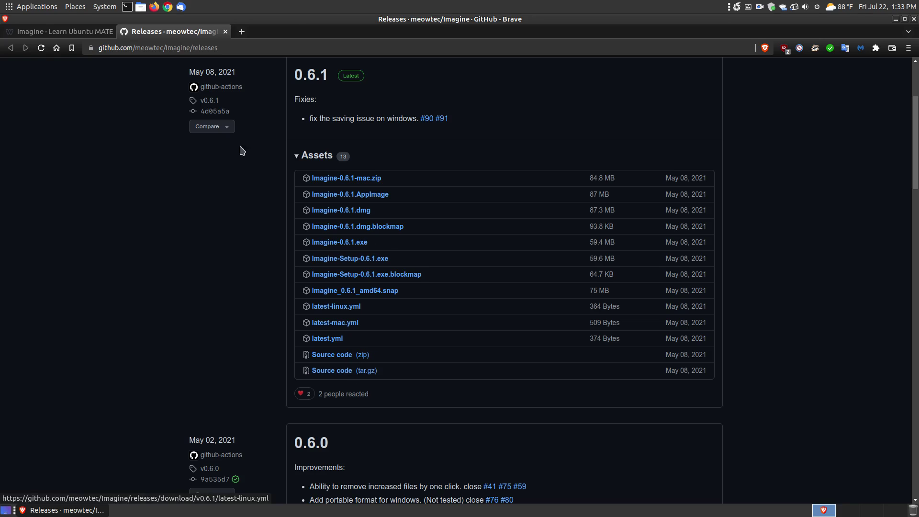
left_click(225, 31)
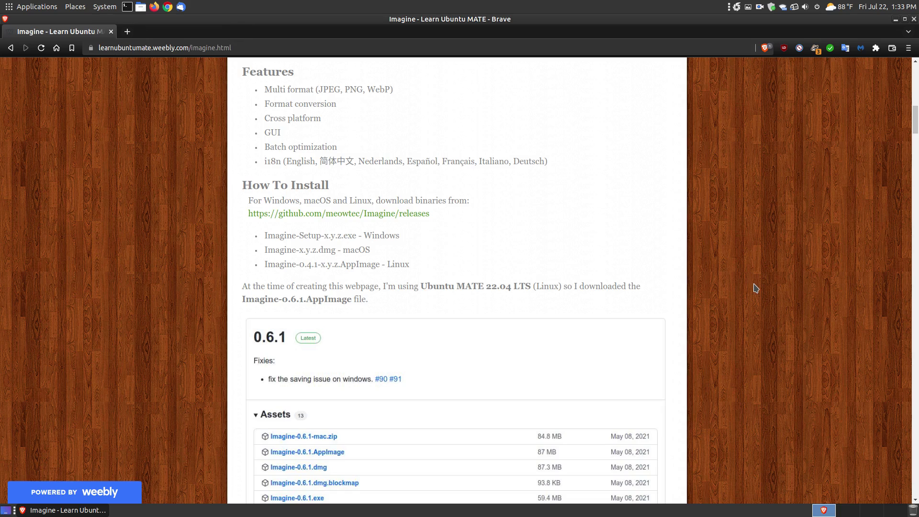
Look through the page's AppImage installation steps and its illustrated usage guide up to the export instructions
scroll(756, 288, "down", 8)
scroll(756, 288, "down", 4)
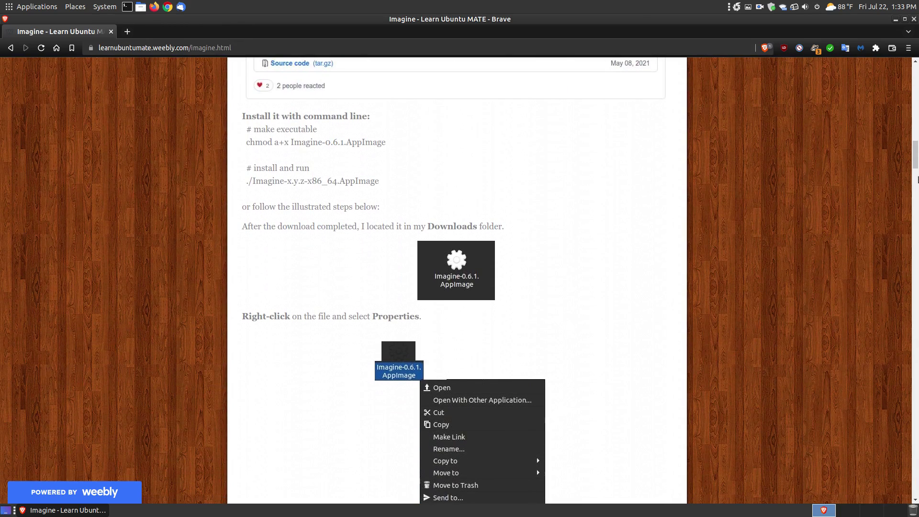
scroll(917, 179, "down", 4)
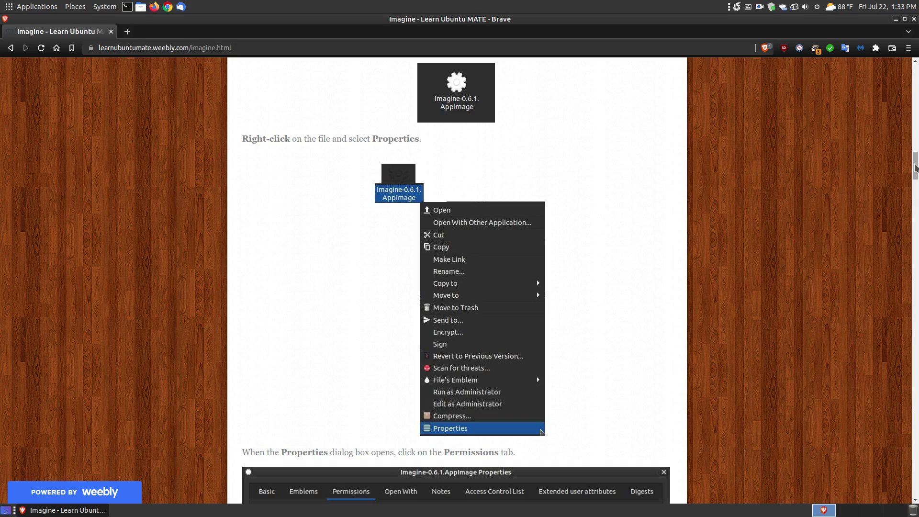
left_click_drag(916, 168, 906, 370)
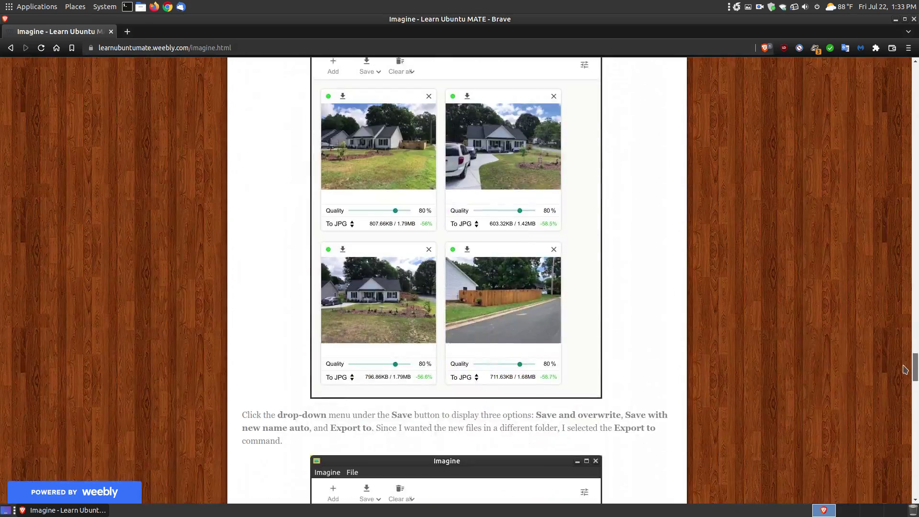
Minimize the browser to launch Imagine, and review its default PNG, JPEG and WebP optimization settings
left_click(896, 20)
left_click(29, 8)
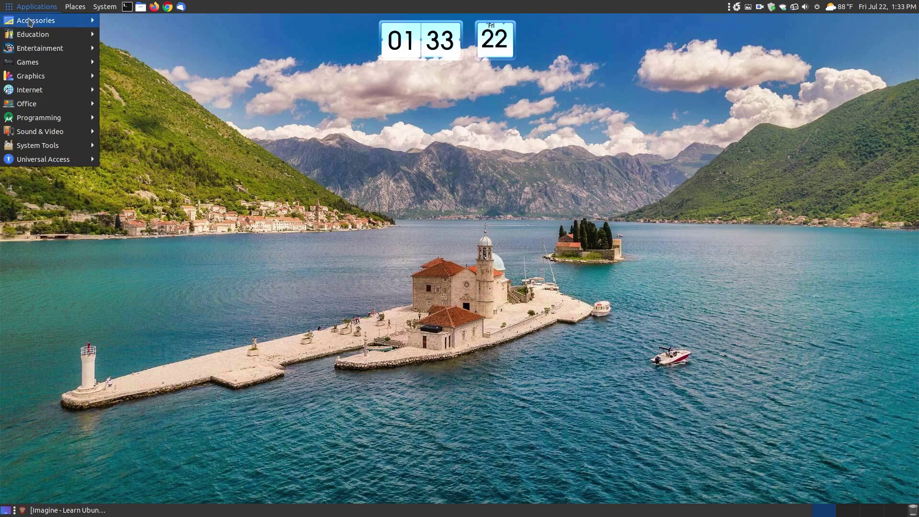
mouse_move(41, 76)
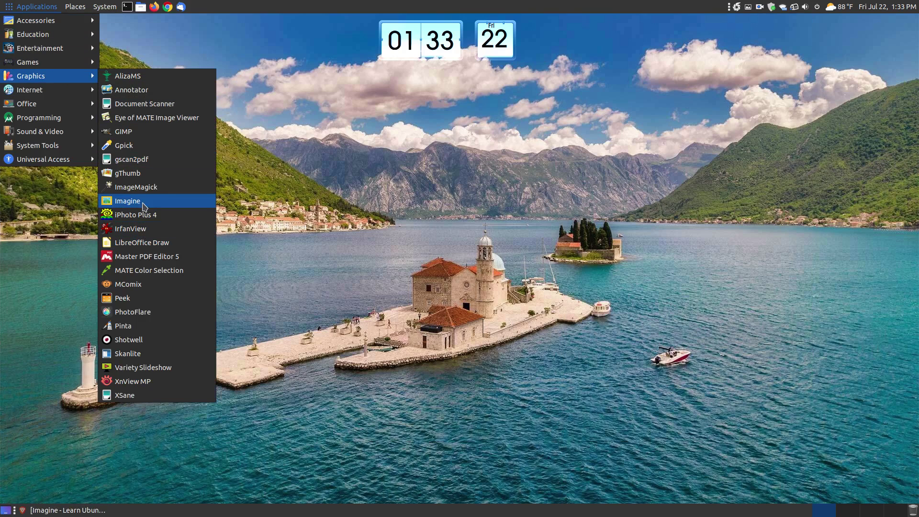
left_click(144, 206)
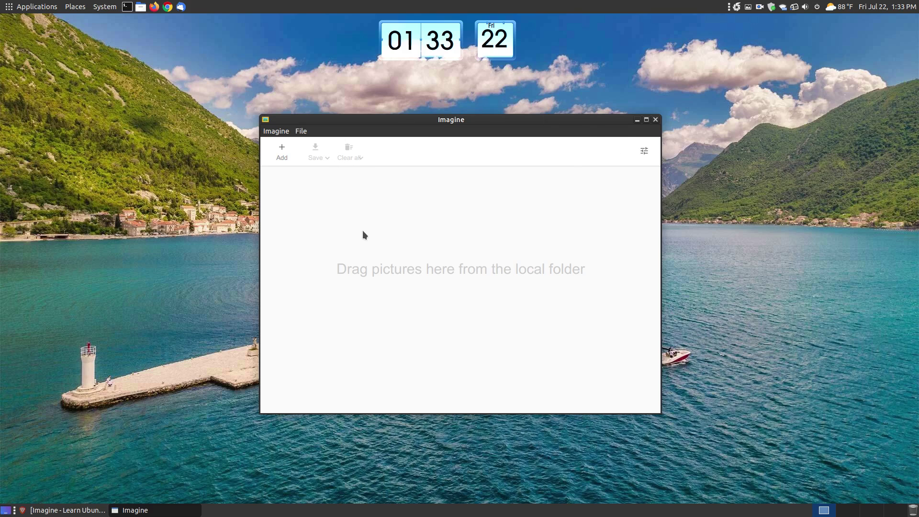
left_click(645, 153)
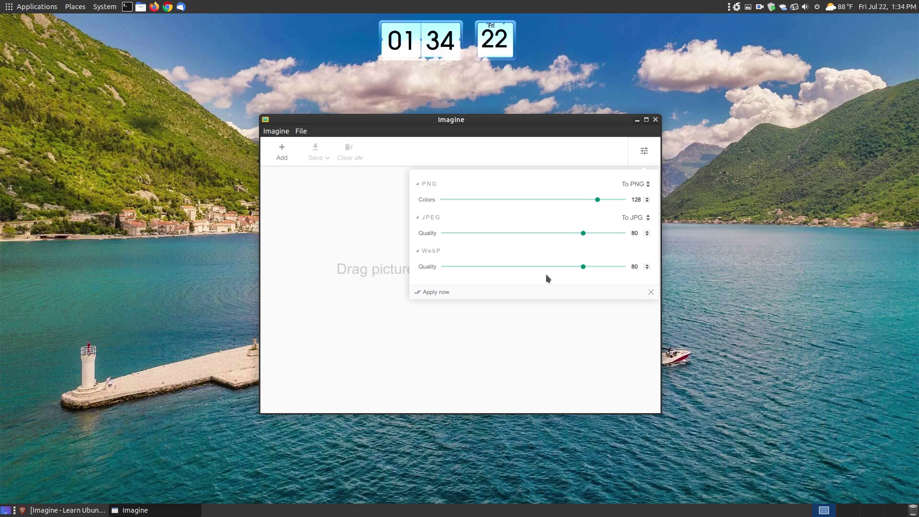
left_click(651, 292)
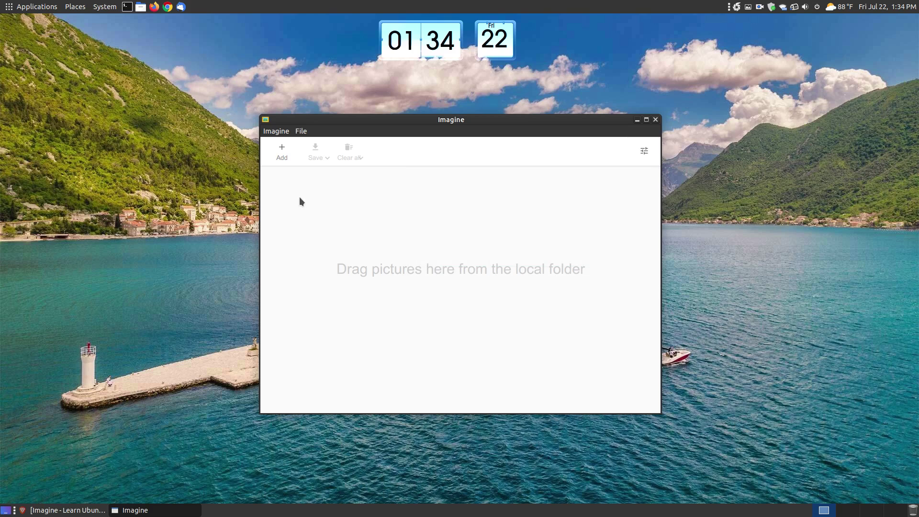
Add image09.jpg through image12.jpg from the Sister's House folder inside Pictures
left_click(285, 158)
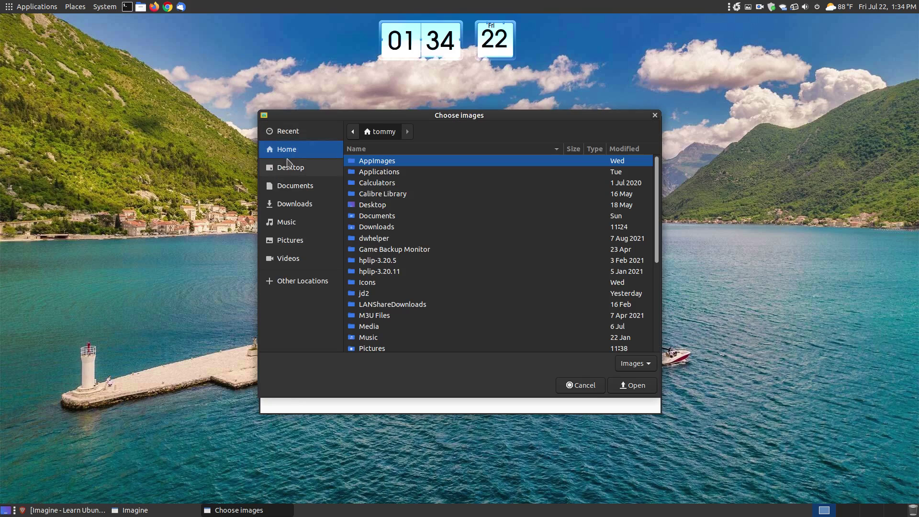
left_click(290, 240)
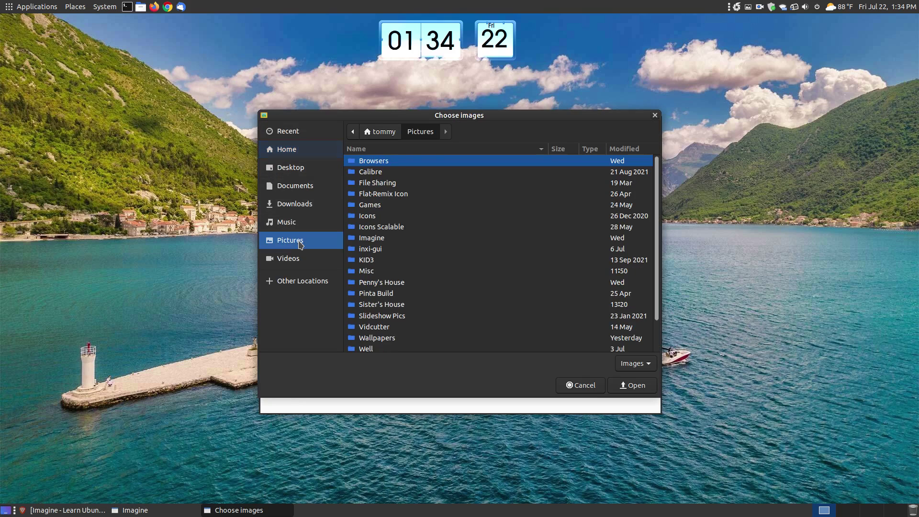
double_click(395, 305)
left_click(393, 173)
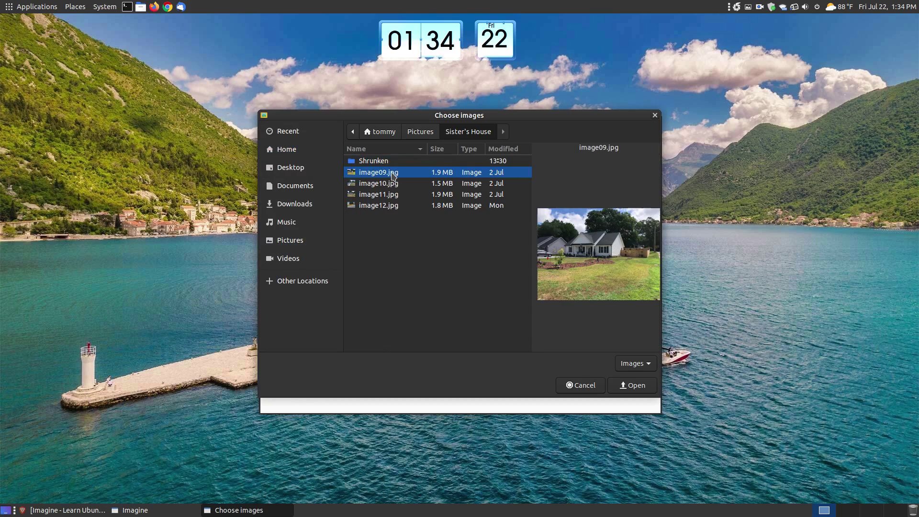
key("shift+Down")
key("shift+Down")
key("shift+Down")
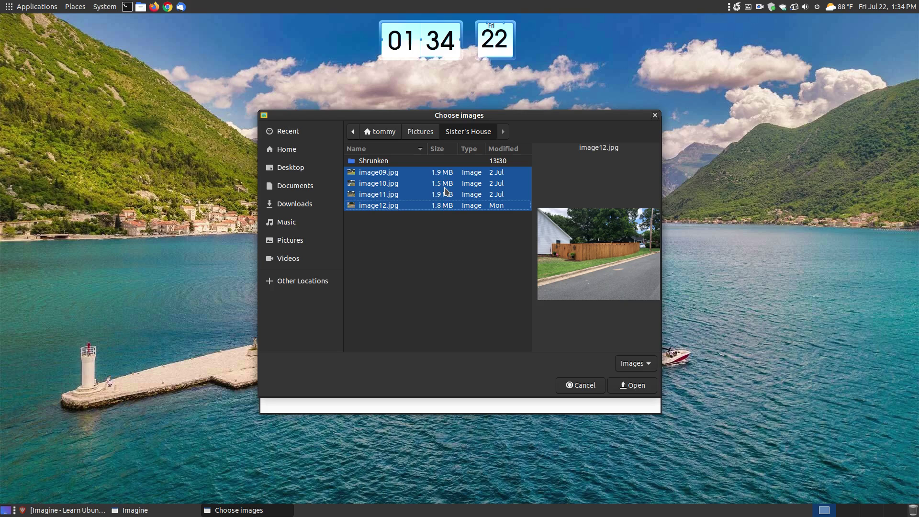
left_click(629, 387)
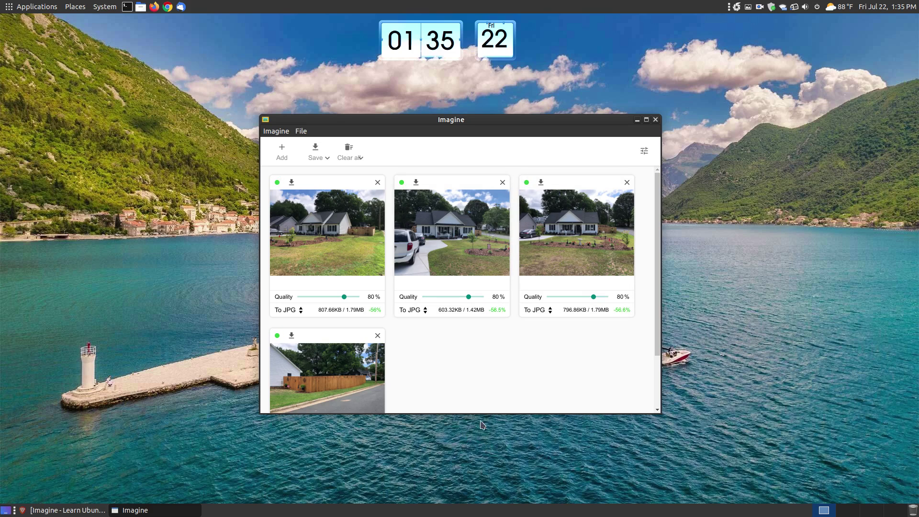
Make the Imagine window taller and narrower to fit the images in two columns, and reposition it near the desktop's center
left_click_drag(494, 414, 495, 503)
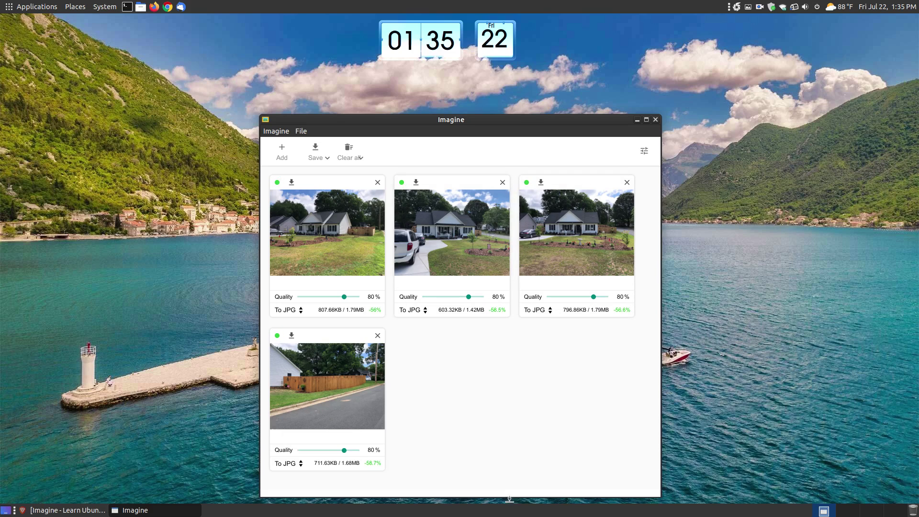
left_click_drag(661, 400, 544, 396)
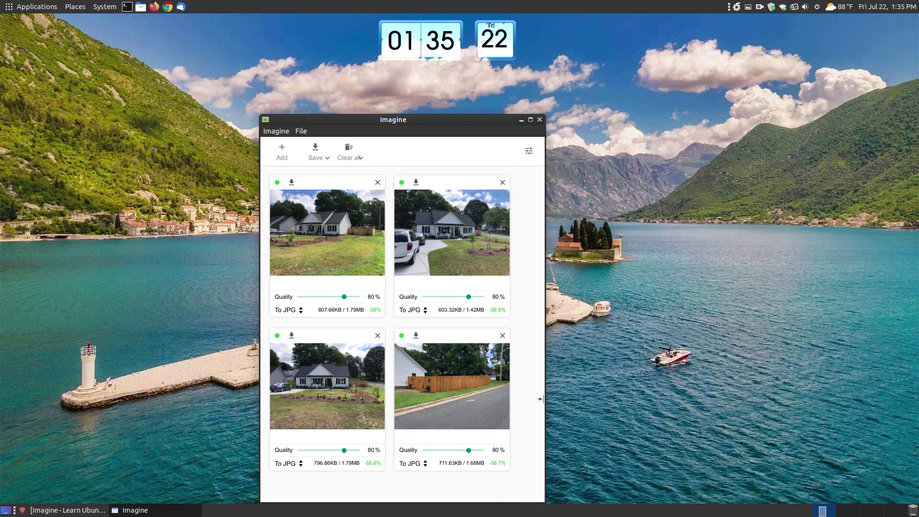
left_click_drag(398, 124, 434, 87)
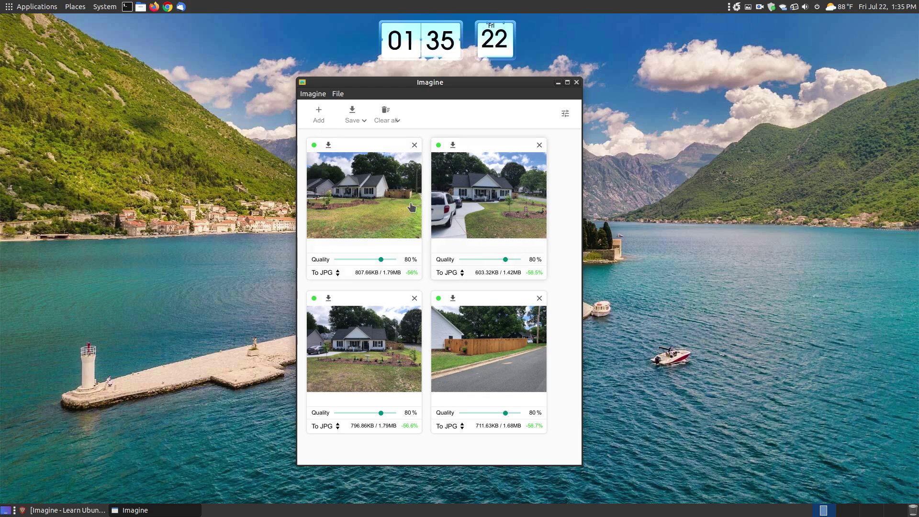
Examine the batch save options, and the individual save options and output formats of the first image, without changing anything
left_click(360, 122)
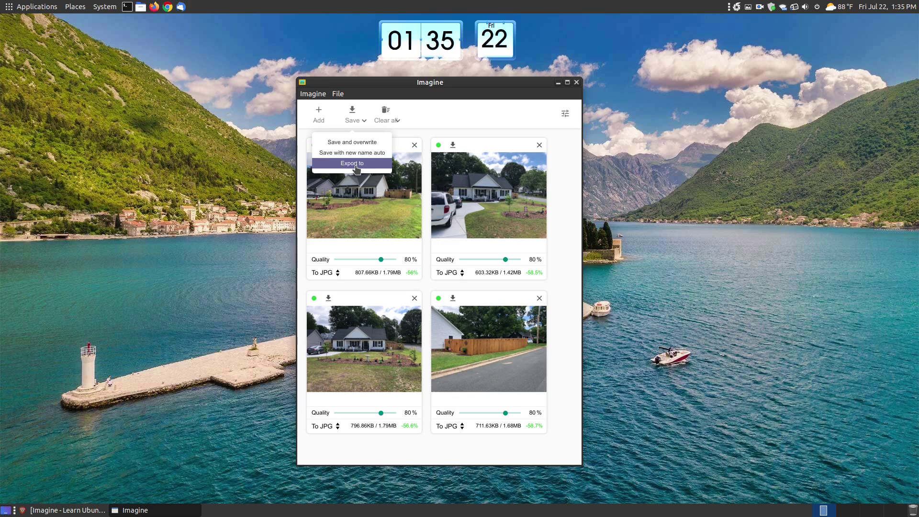
left_click(463, 121)
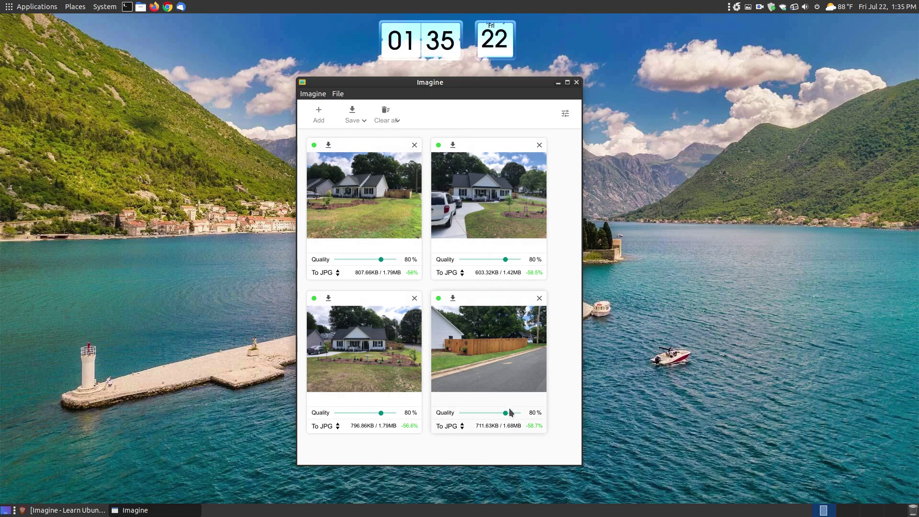
left_click(329, 146)
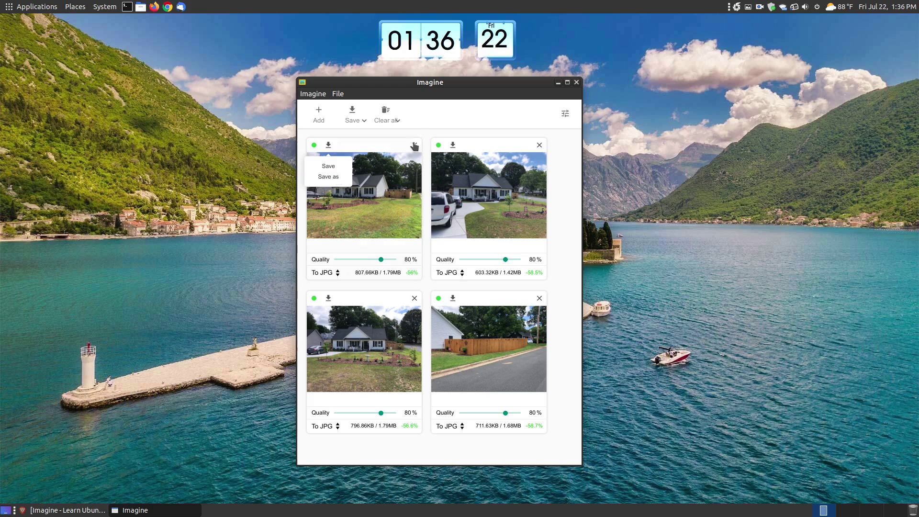
left_click(355, 120)
left_click(383, 141)
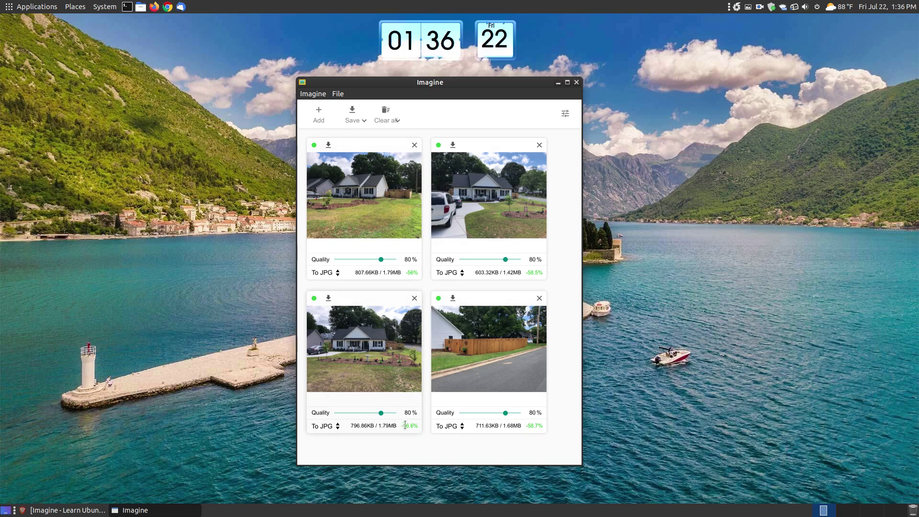
left_click(340, 273)
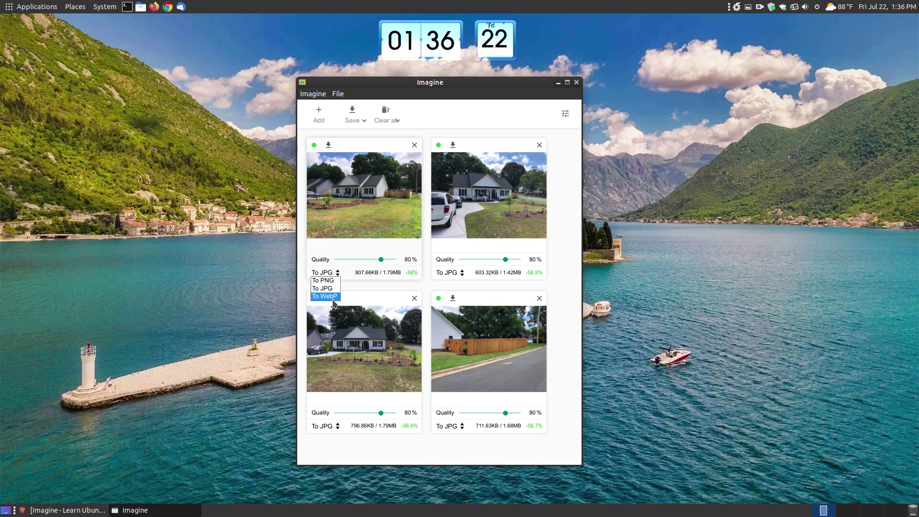
left_click(365, 285)
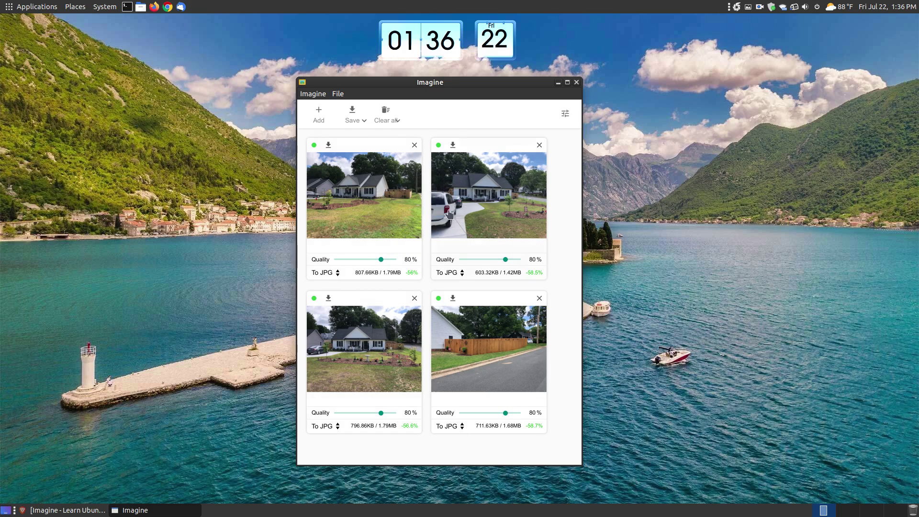
Export all four optimized images to the Shrunken folder inside Pictures > Sister's House
mouse_move(367, 123)
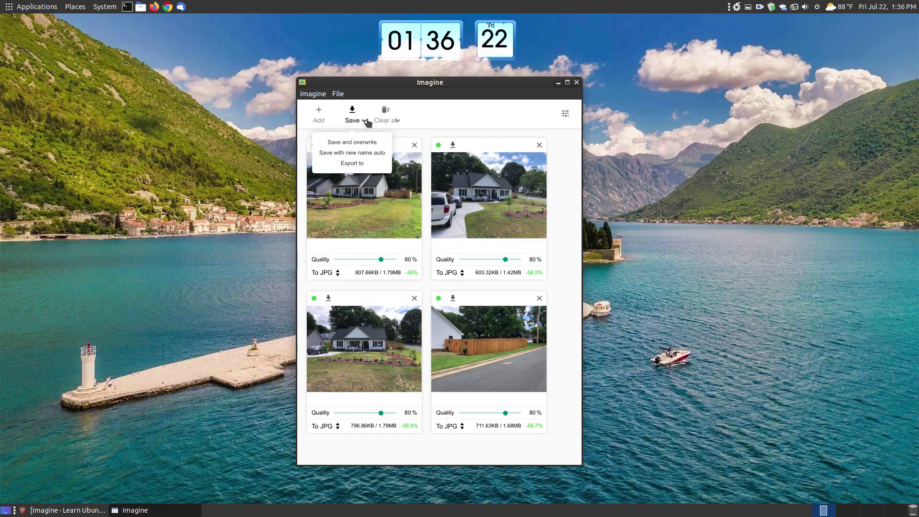
left_click(352, 163)
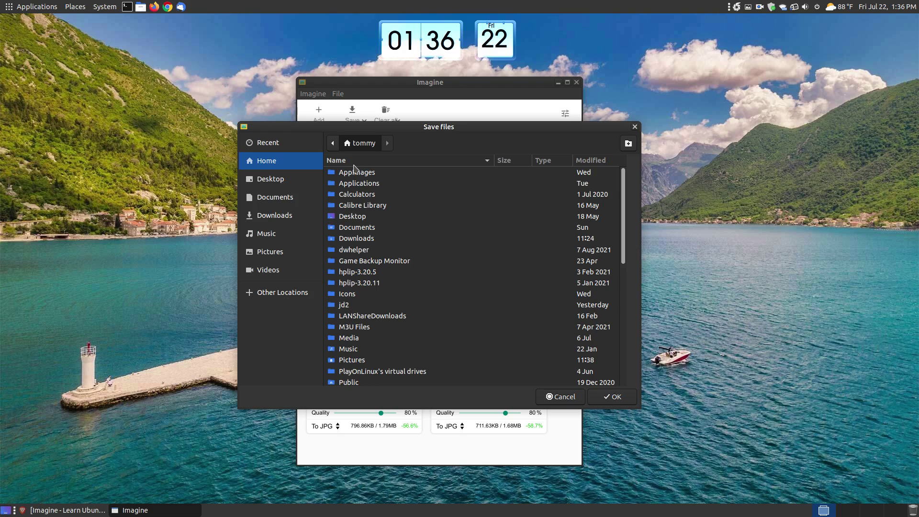
left_click(272, 252)
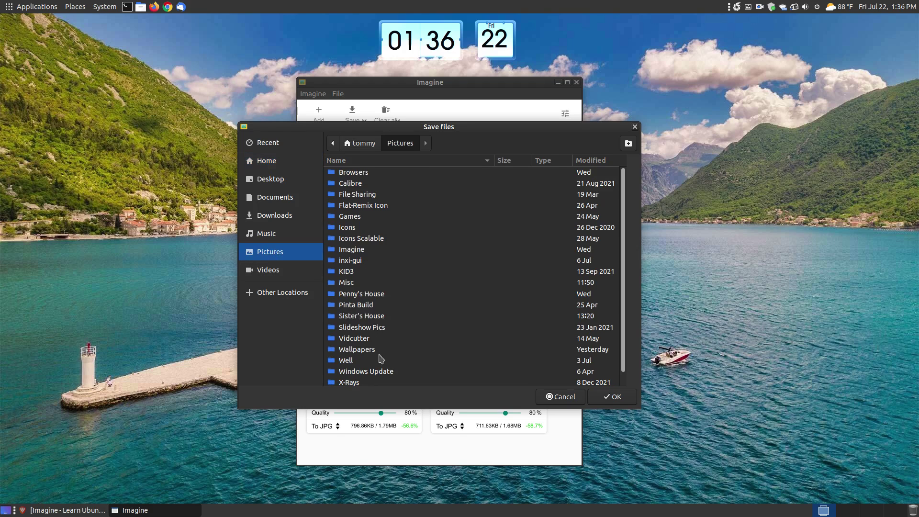
double_click(372, 317)
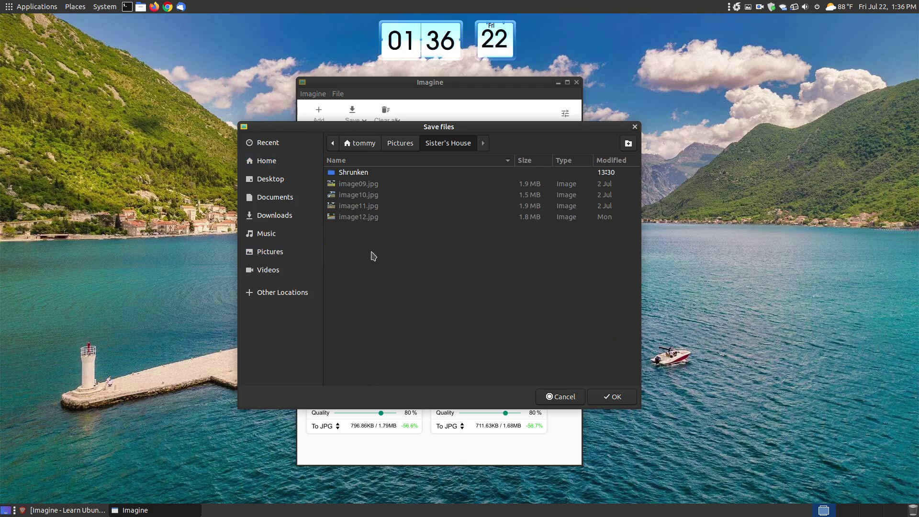
double_click(360, 174)
left_click(602, 401)
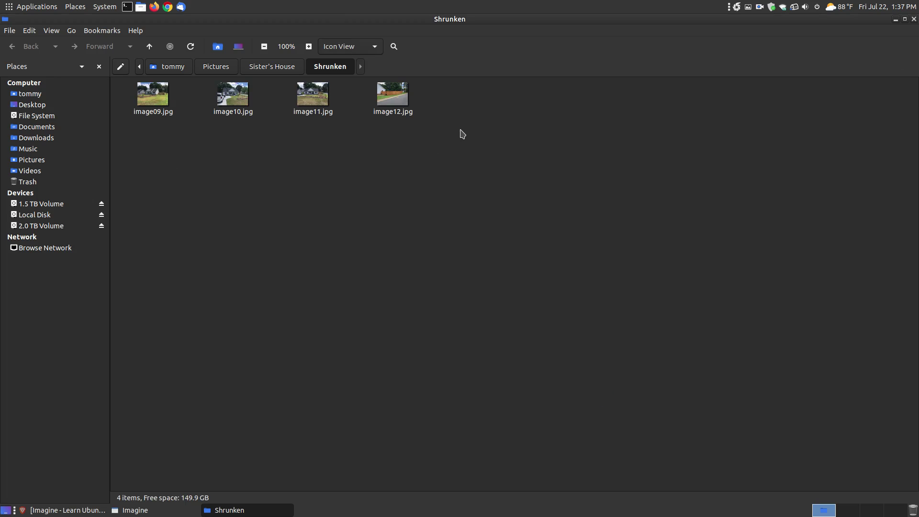
Open the compressed image09.jpg from Shrunken and the original from Sister's House, and compare their picture quality and file sizes
left_click(159, 93)
double_click(159, 93)
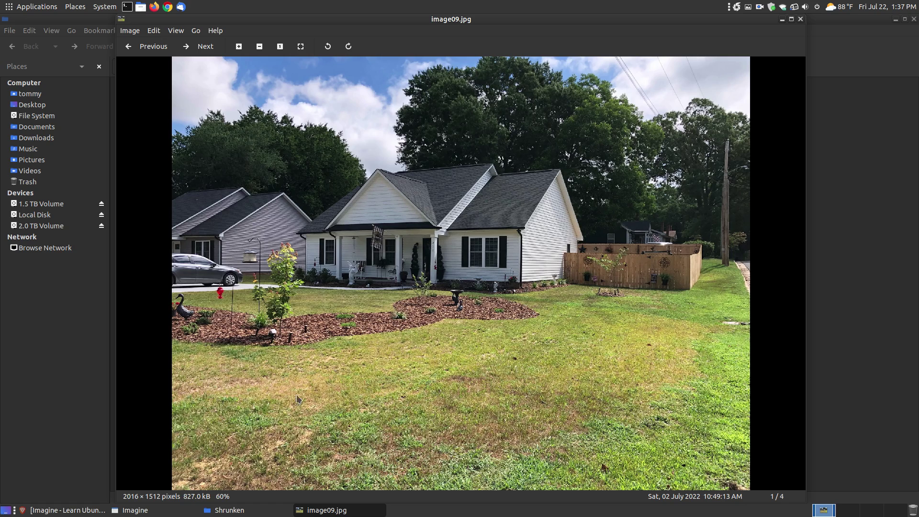
left_click(227, 510)
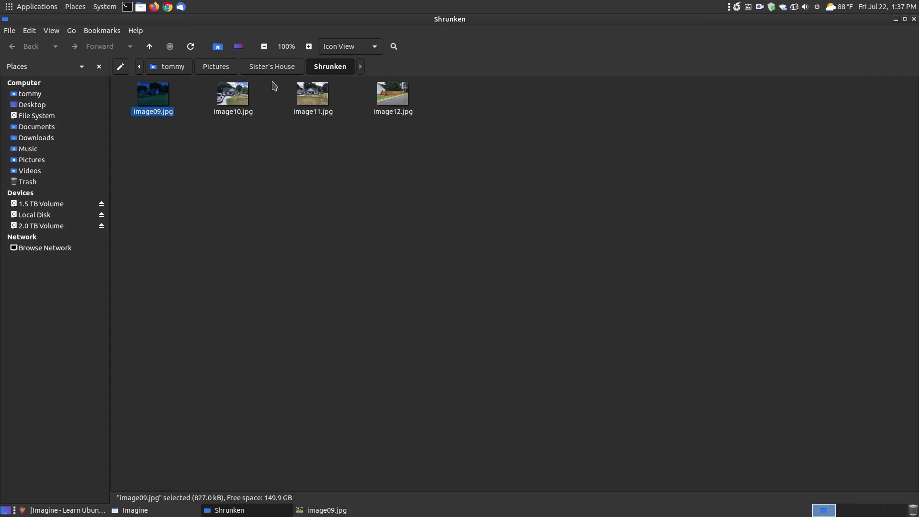
left_click(273, 67)
left_click(312, 154)
double_click(243, 98)
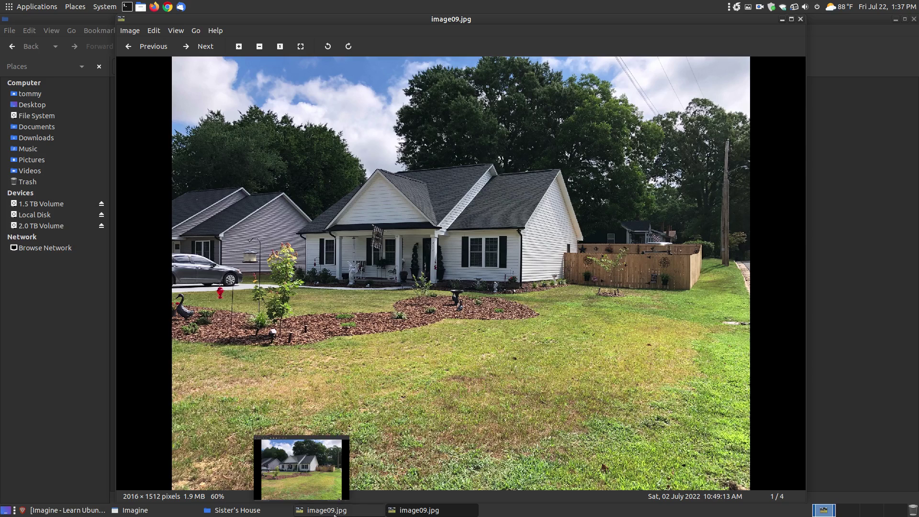
left_click(321, 510)
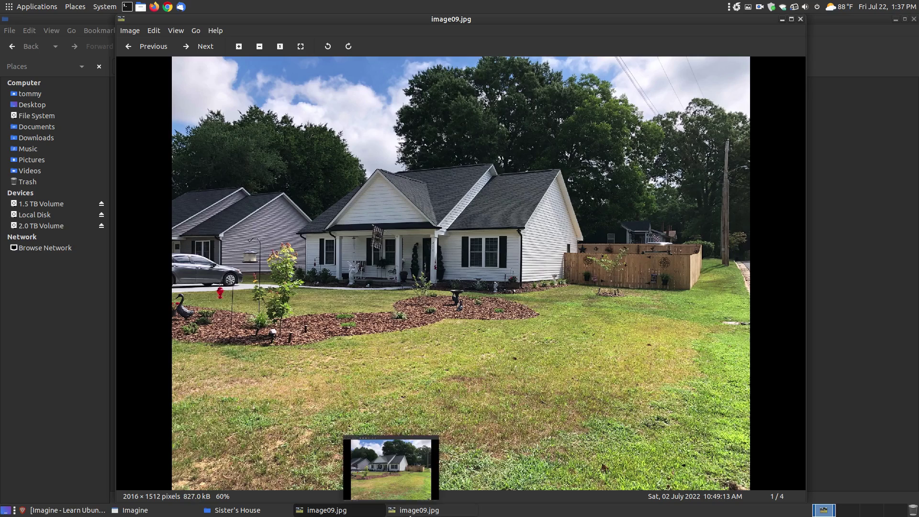
mouse_move(230, 512)
left_click(338, 511)
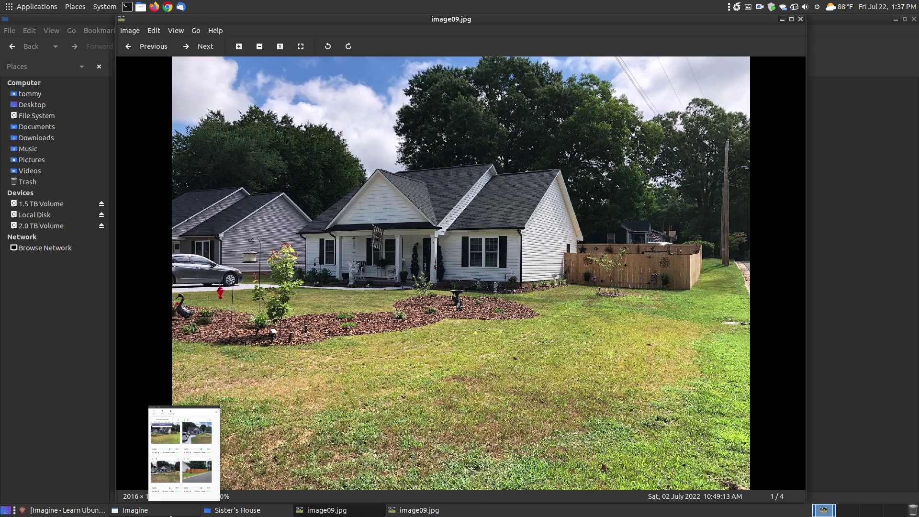
Review the images' size reductions in Imagine, and clear the desktop of the Imagine, image viewer and file manager windows
left_click(192, 510)
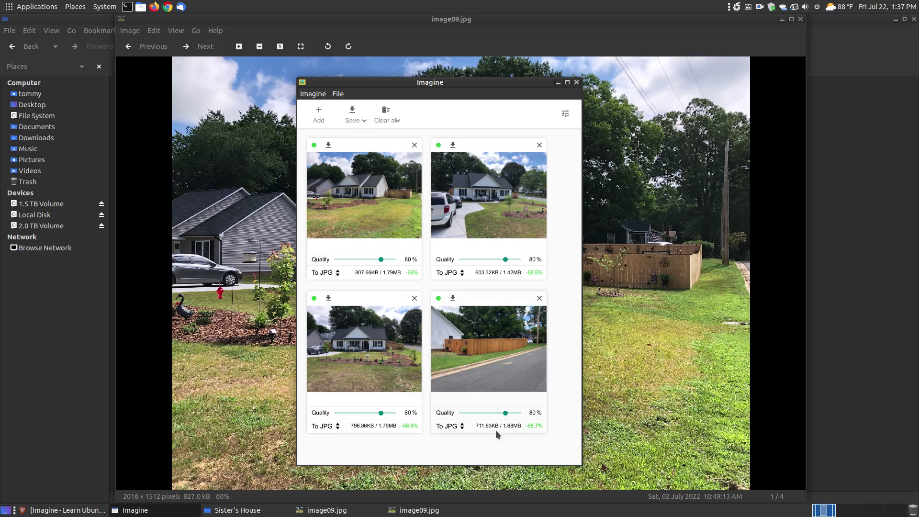
left_click(559, 83)
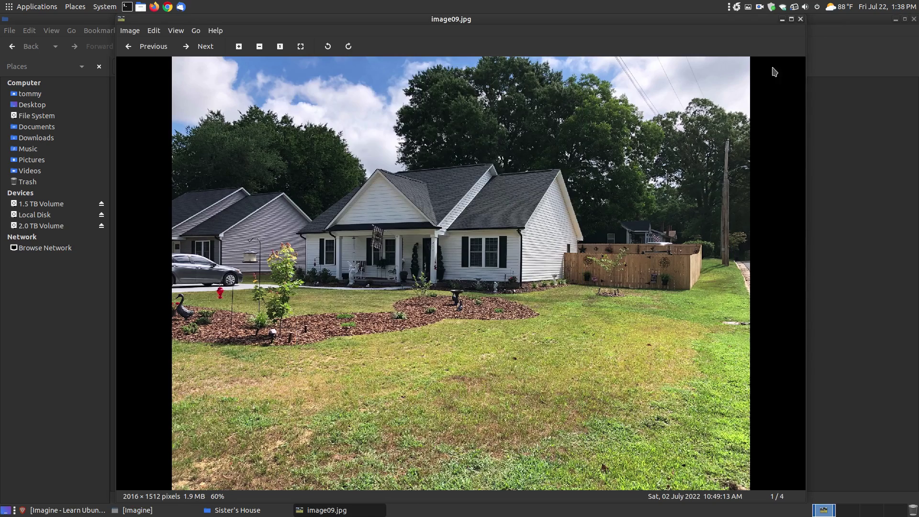
left_click(801, 20)
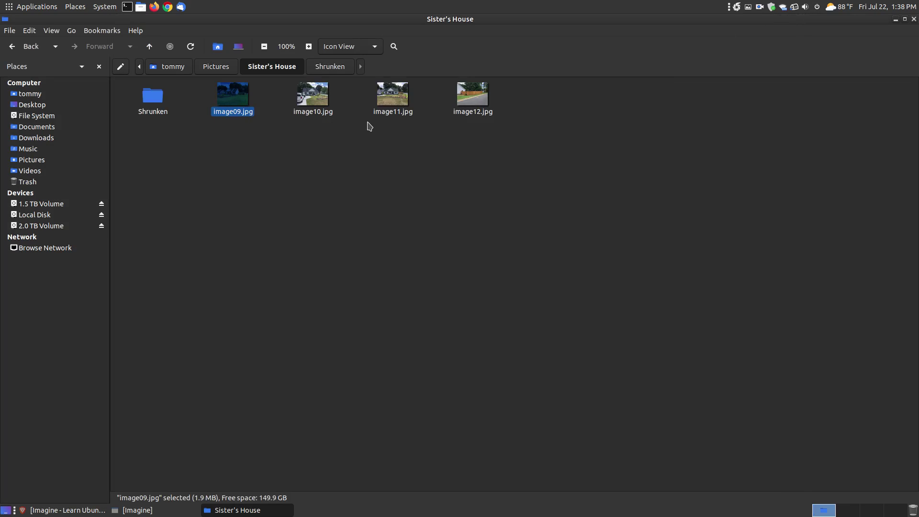
left_click(896, 20)
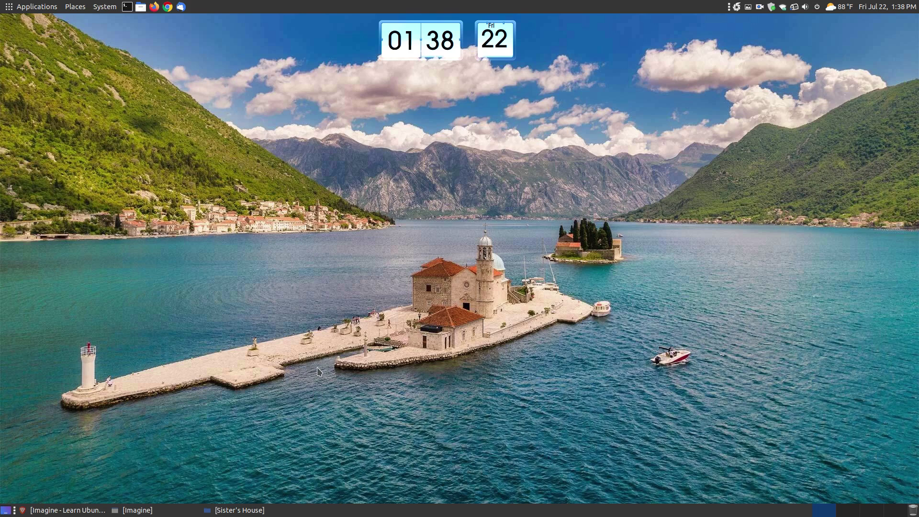
Switch to Brave to review the Imagine article from its introduction to its closing recommendation, and minimize the browser
left_click(67, 510)
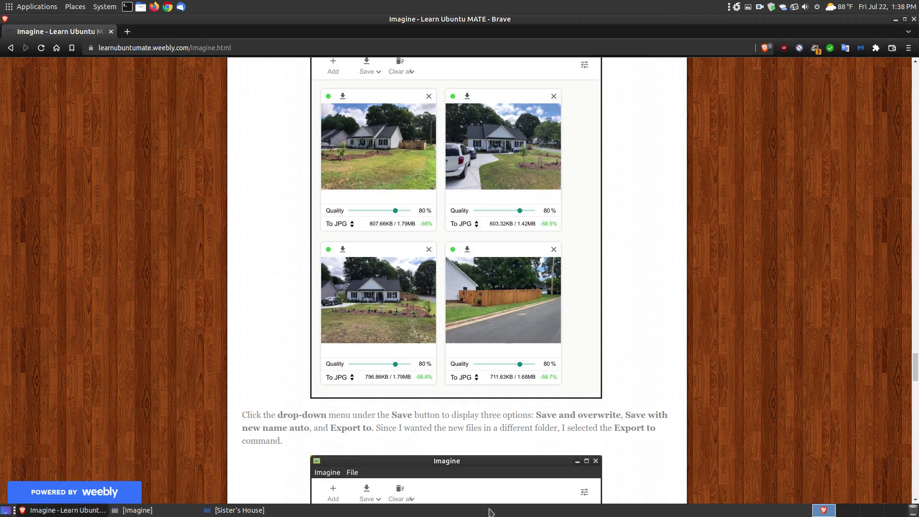
left_click_drag(911, 367, 917, 99)
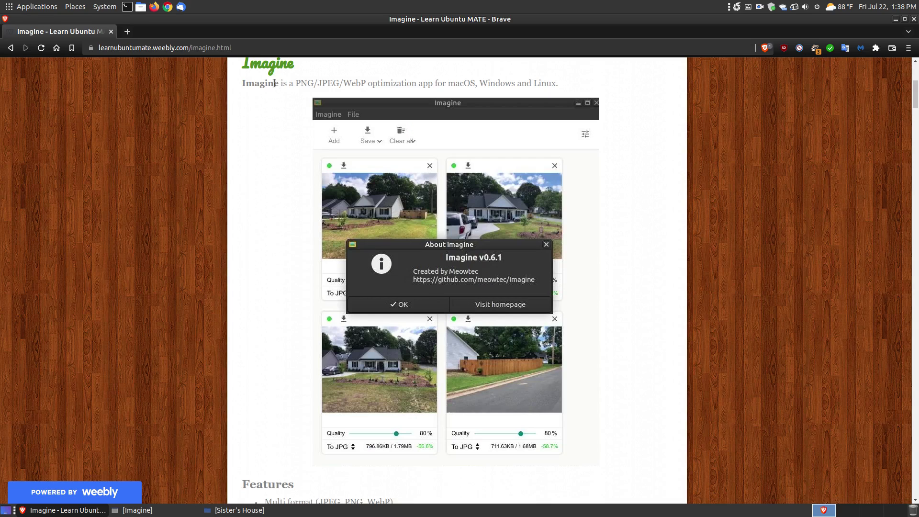
left_click_drag(278, 83, 236, 82)
left_click(263, 93)
scroll(915, 104, "down", 1)
scroll(916, 104, "down", 20)
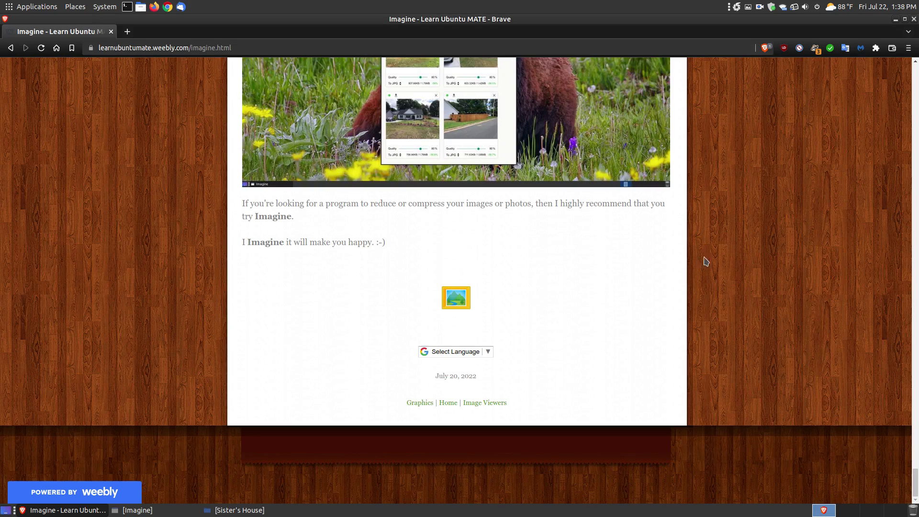
scroll(709, 259, "up", 4)
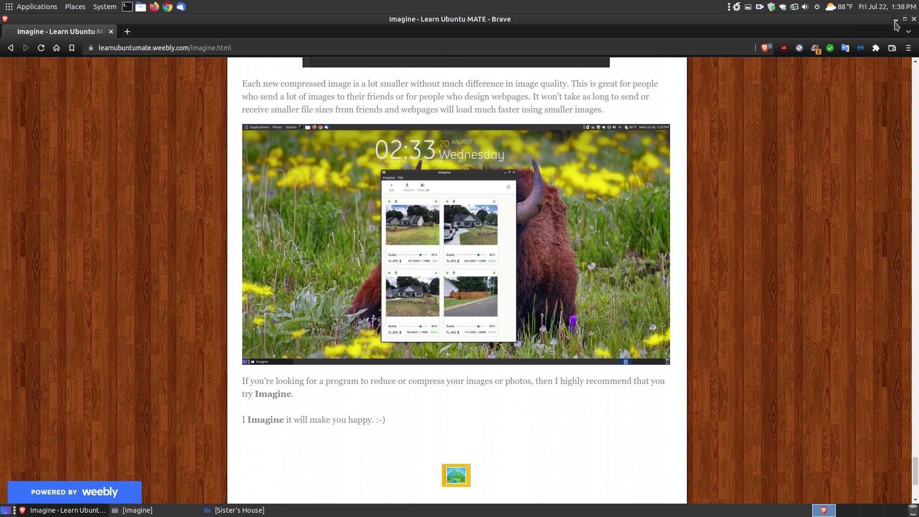
left_click(896, 21)
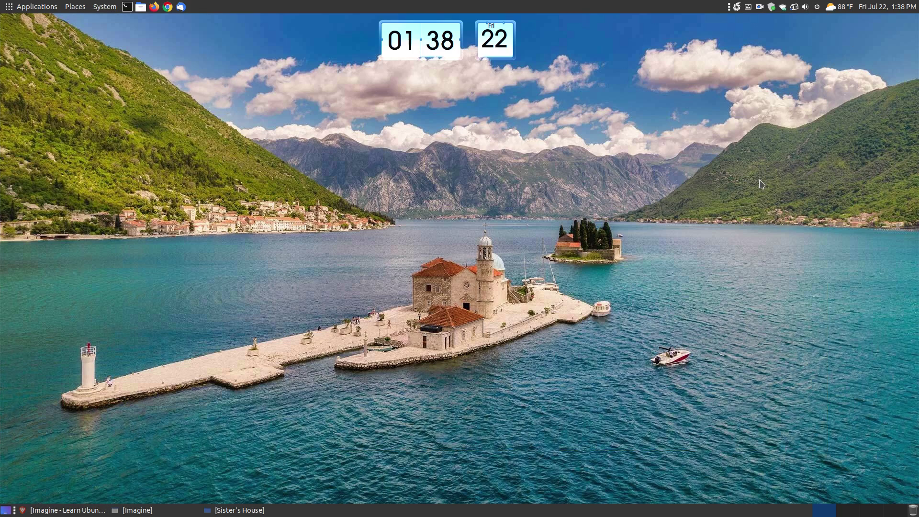